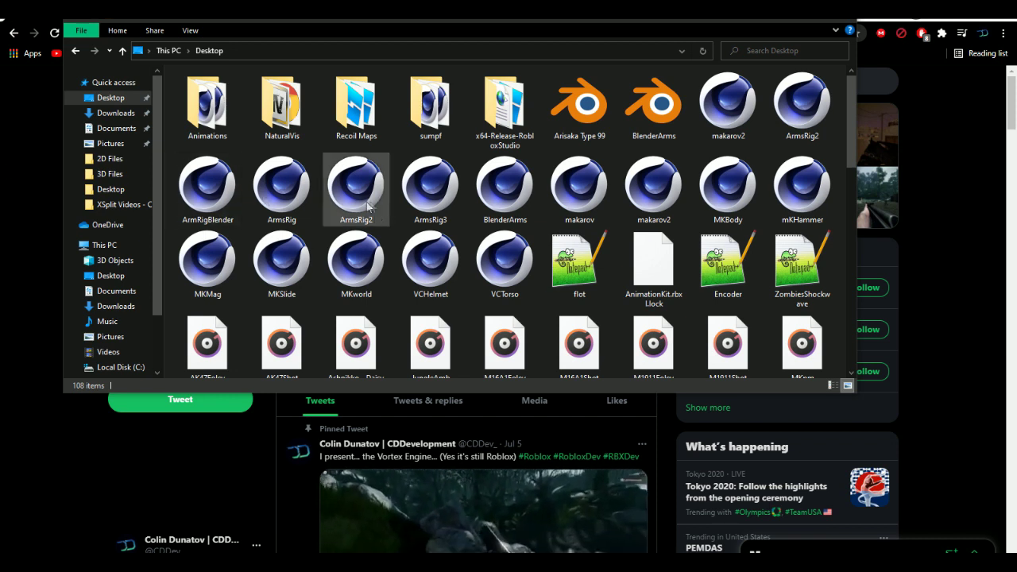
# Step: Open the ArmsRig FBX file from the Desktop in Cinema 4D, accepting the default FBX import settings
pyautogui.click(289, 197)
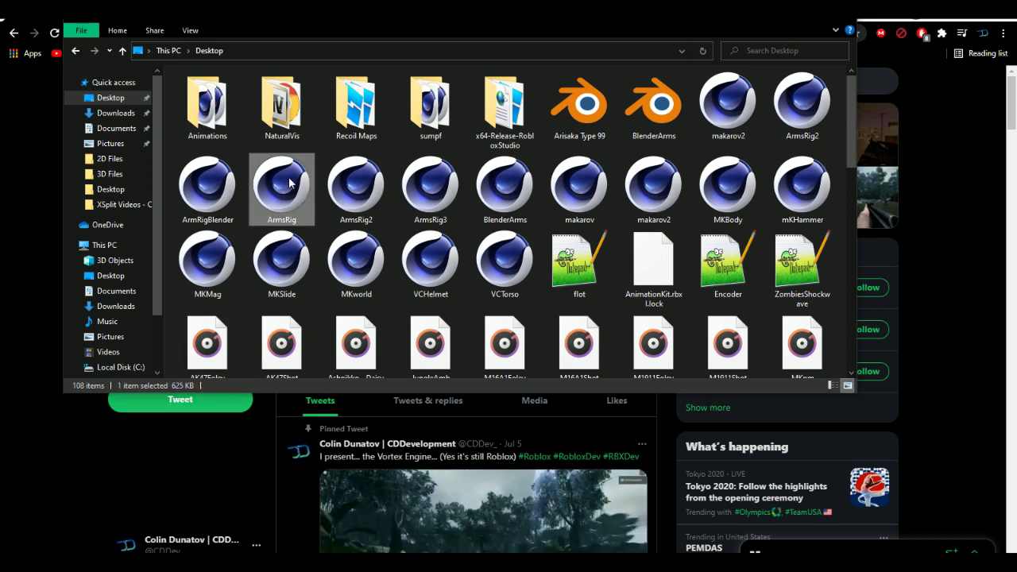
pyautogui.doubleClick(288, 182)
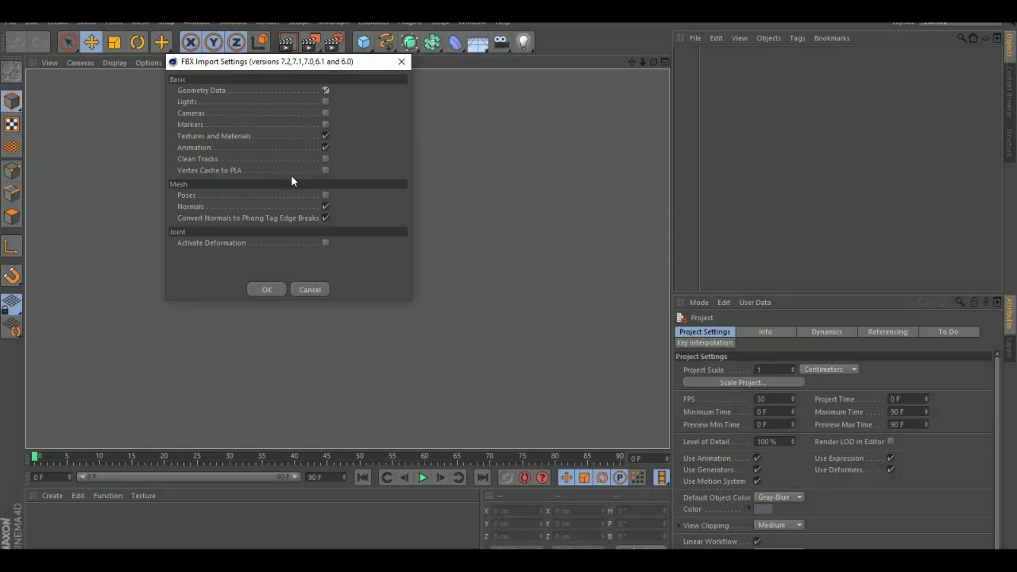
pyautogui.click(264, 289)
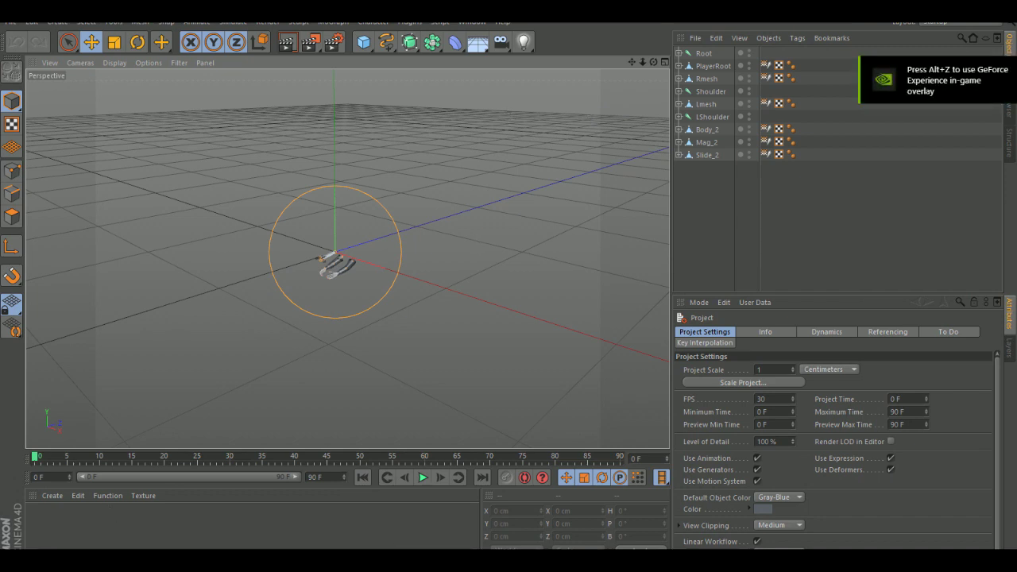
# Step: Try to open the ArmsRig file from the Desktop folder with Blender
pyautogui.hotkey('alt', 'Tab')
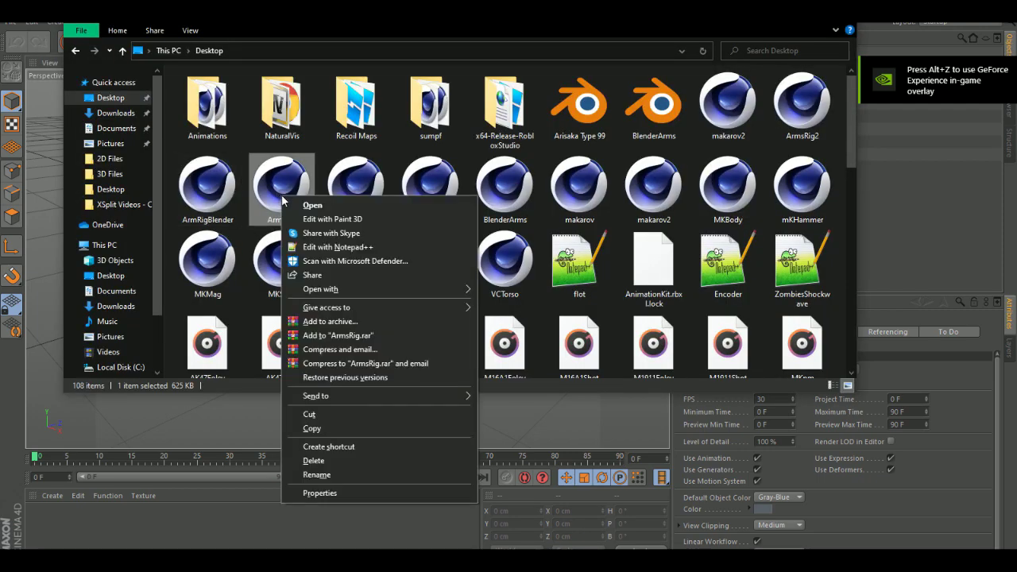
pyautogui.rightClick(282, 196)
pyautogui.moveTo(320, 289)
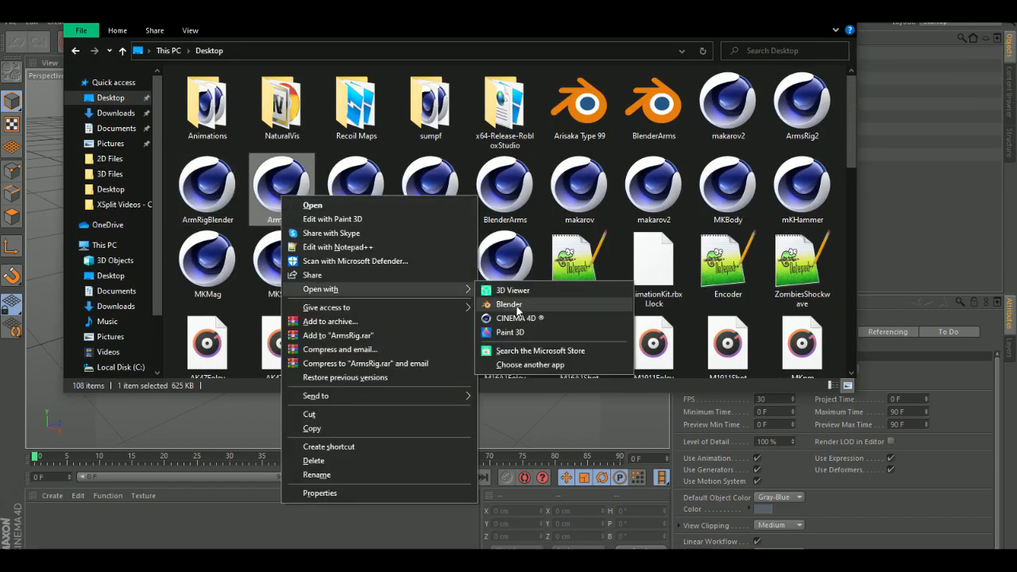
pyautogui.click(508, 302)
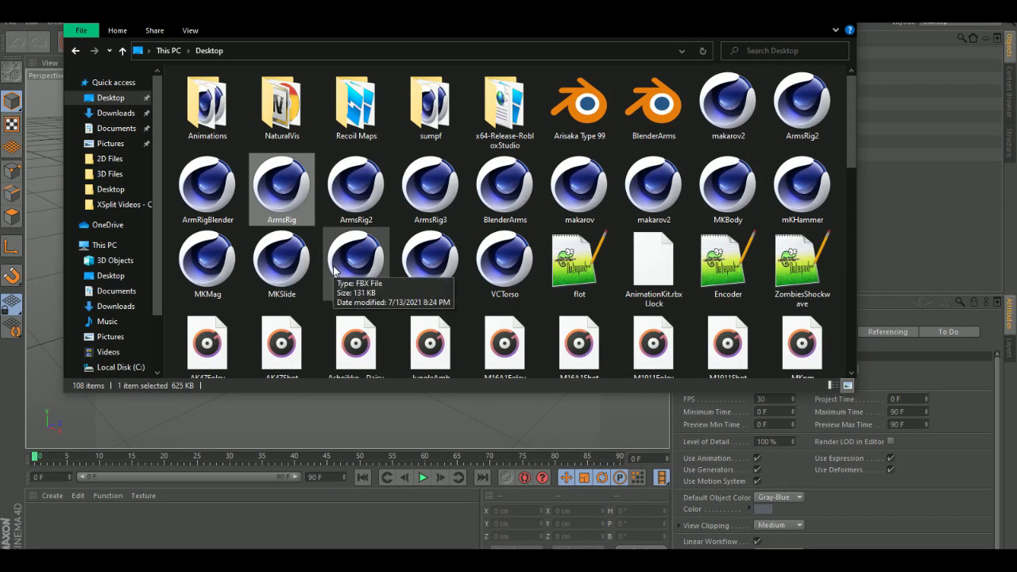
pyautogui.doubleClick(365, 205)
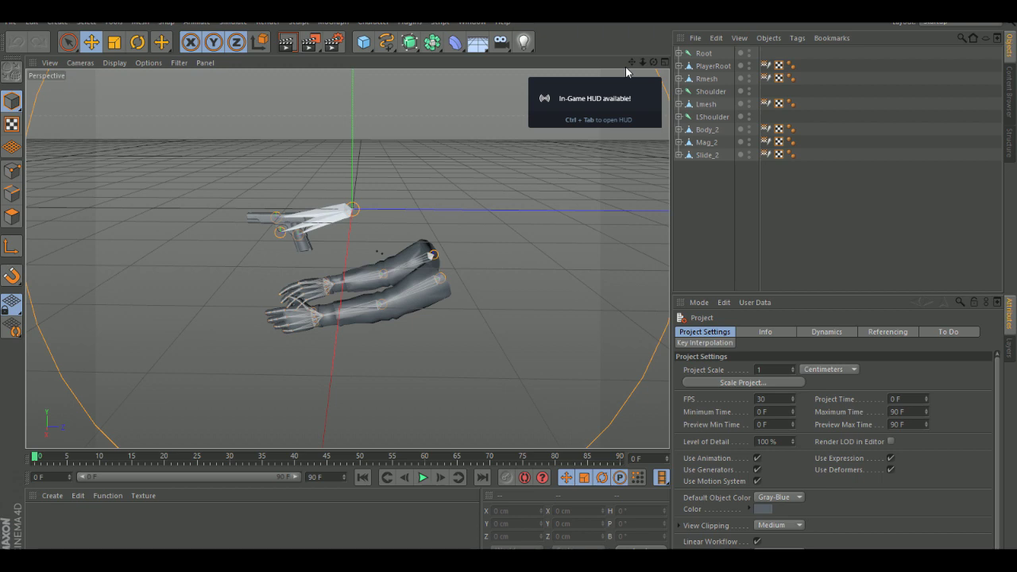
# Step: Examine the imported rig's object list, expanding the Root and GunRoot joints to show the gun joints
pyautogui.click(704, 54)
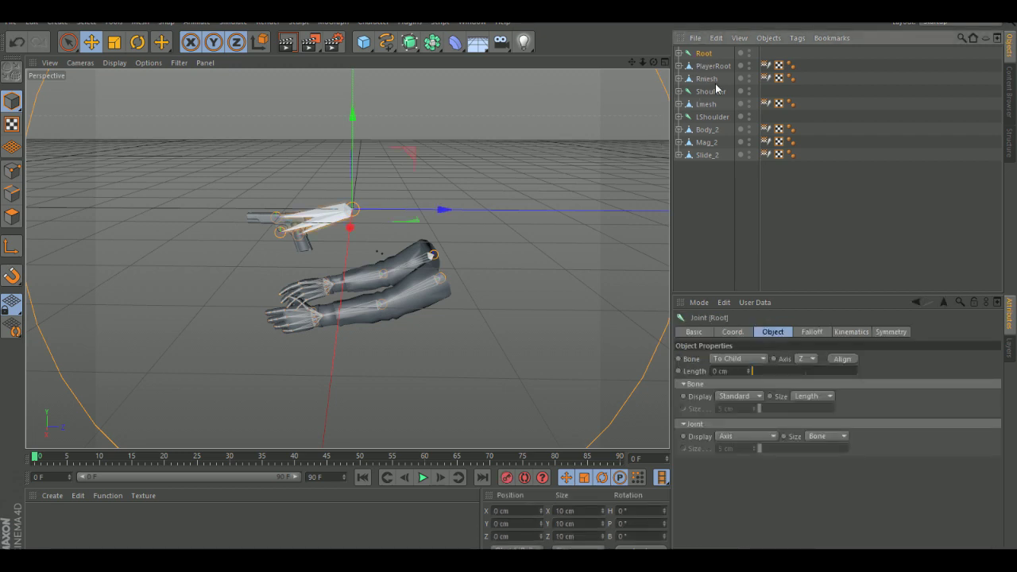
pyautogui.click(714, 159)
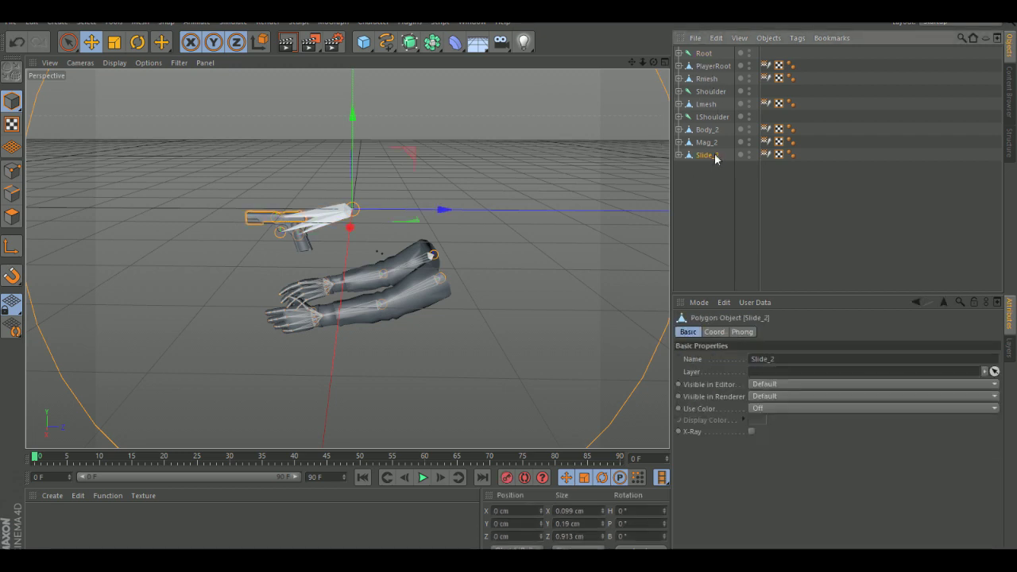
pyautogui.click(748, 194)
pyautogui.click(678, 53)
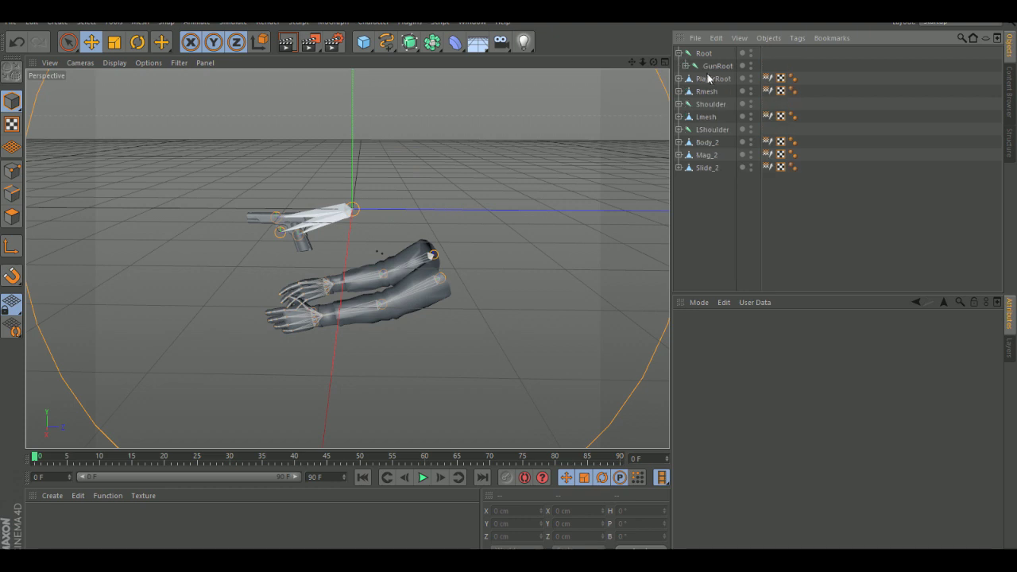
pyautogui.click(685, 66)
# Step: Try moving the Mag joint slightly along its vertical axis, undo the move and clear the selection
pyautogui.click(716, 79)
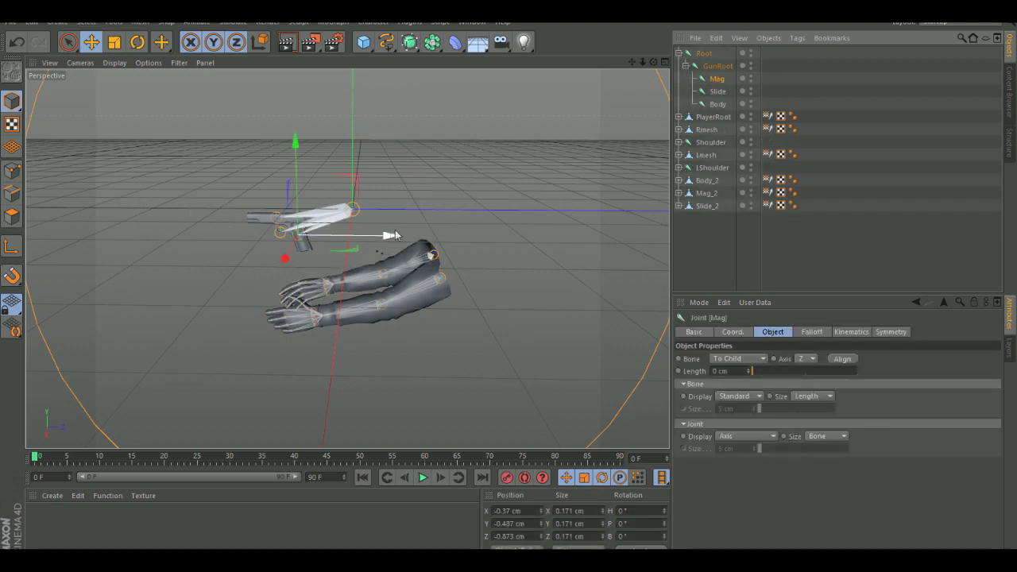
pyautogui.moveTo(295, 142)
pyautogui.mouseDown()
pyautogui.moveTo(295, 183)
pyautogui.moveTo(294, 135)
pyautogui.moveTo(295, 145)
pyautogui.mouseUp()
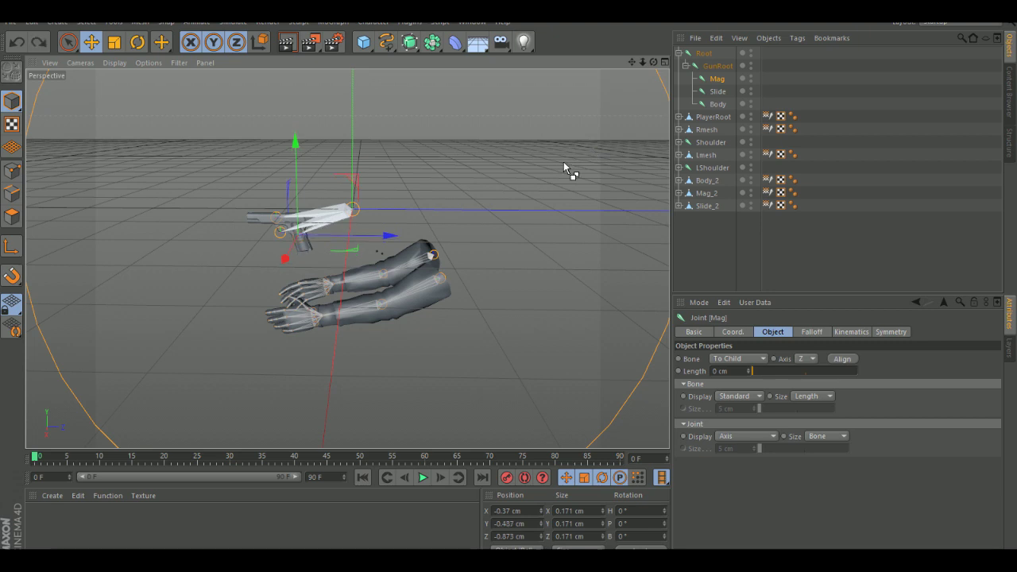
pyautogui.click(816, 241)
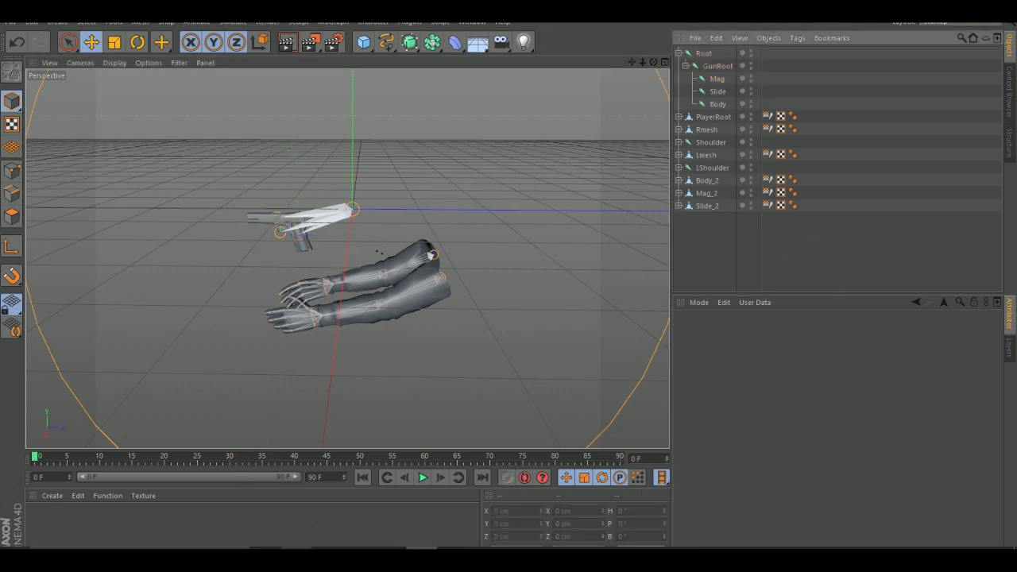
# Step: Search Windows for "blen" and launch Blender
pyautogui.click(299, 538)
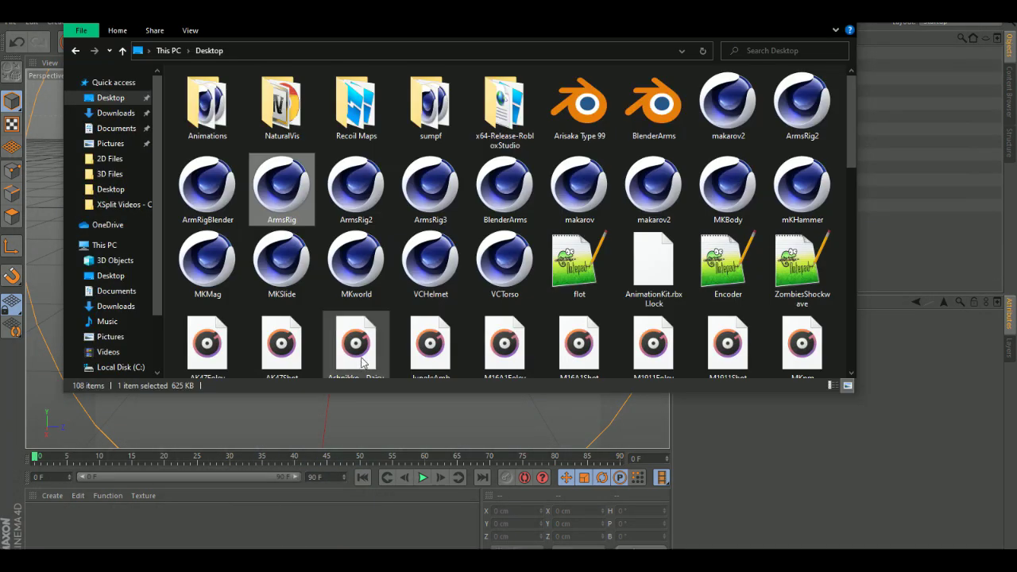
pyautogui.click(227, 549)
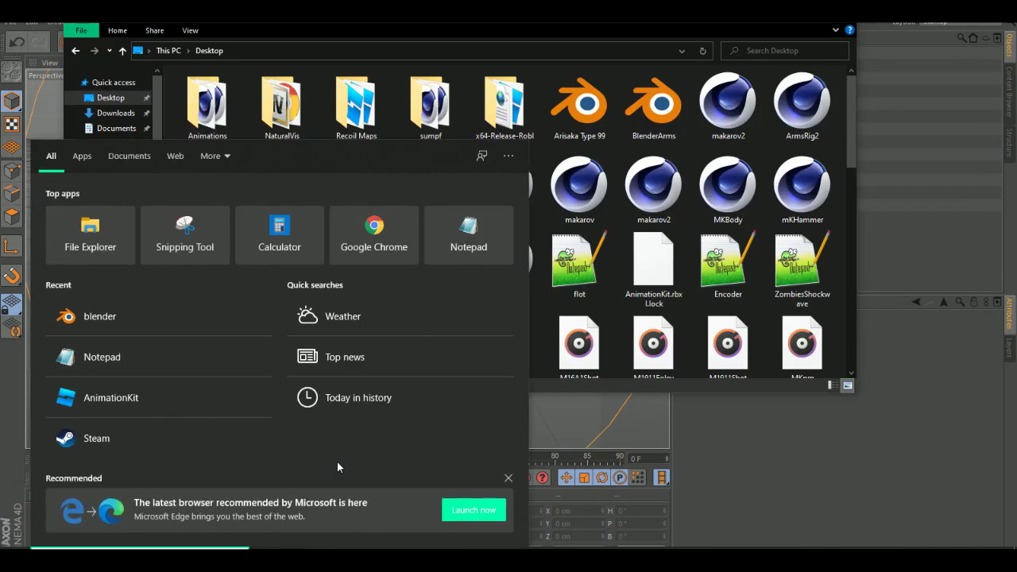
pyautogui.write('blen')
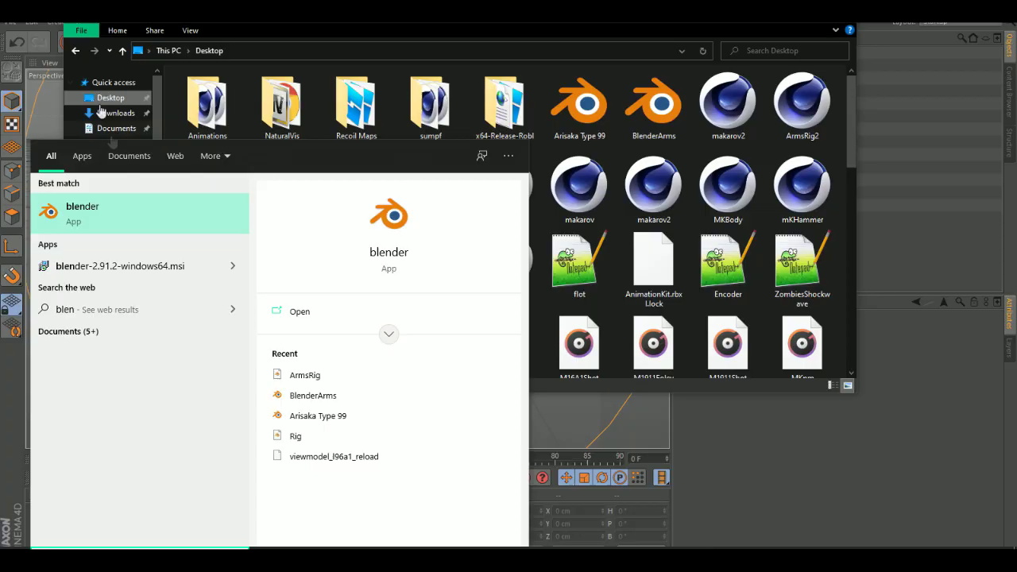
pyautogui.click(114, 204)
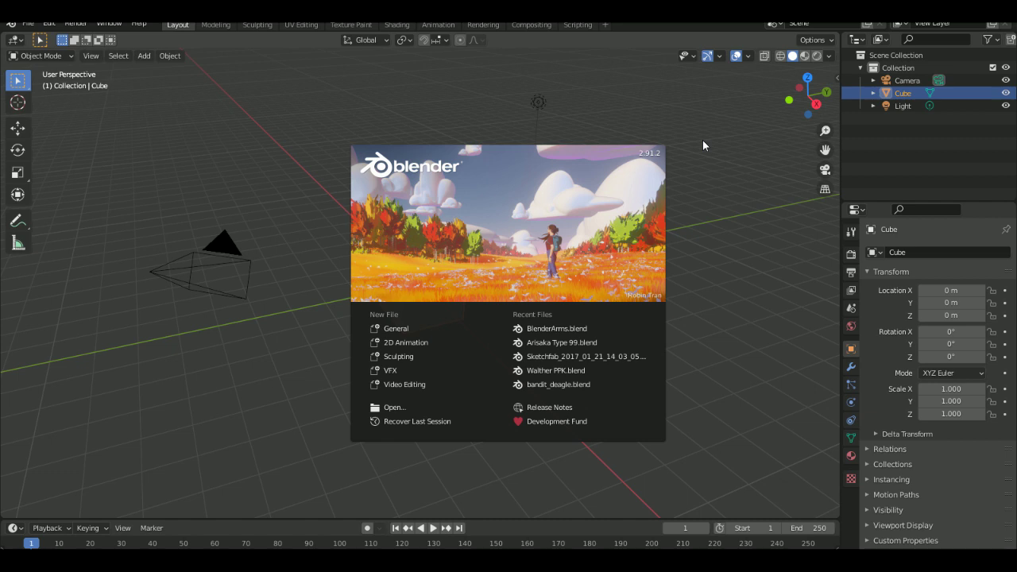
# Step: Dismiss the splash screen and delete the default cube, camera and light from the scene
pyautogui.click(902, 124)
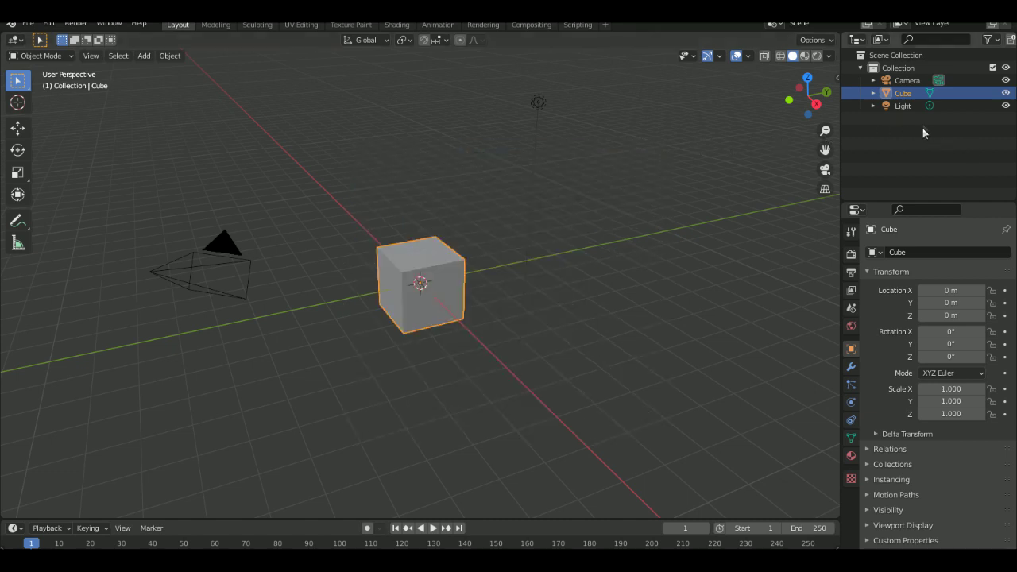
pyautogui.press('Delete')
pyautogui.click(900, 82)
pyautogui.press('Delete')
pyautogui.click(901, 82)
pyautogui.press('Delete')
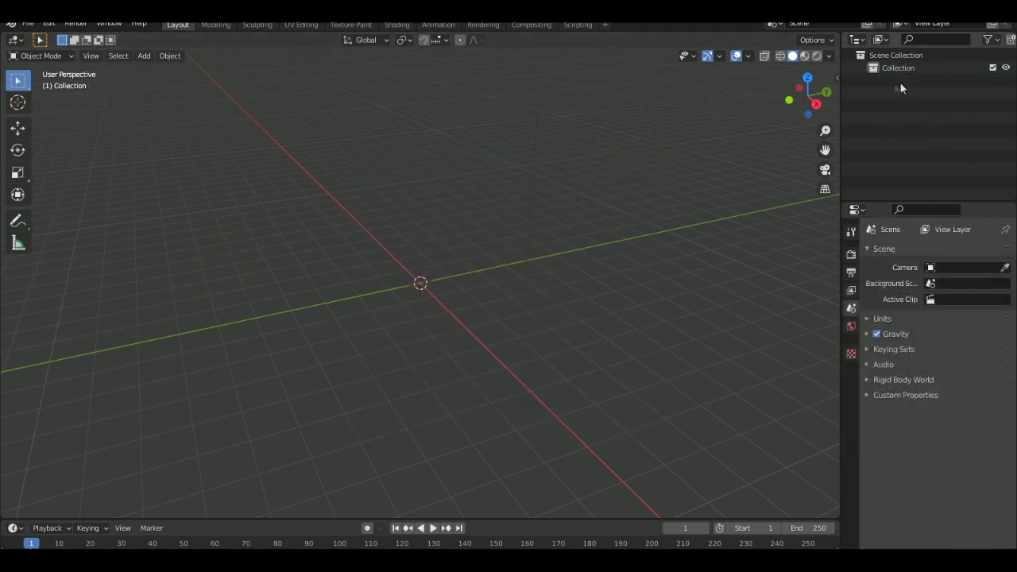
# Step: Import ArmsRig.fbx from the Desktop with the standard FBX importer, keeping the default options
pyautogui.click(28, 23)
pyautogui.moveTo(98, 194)
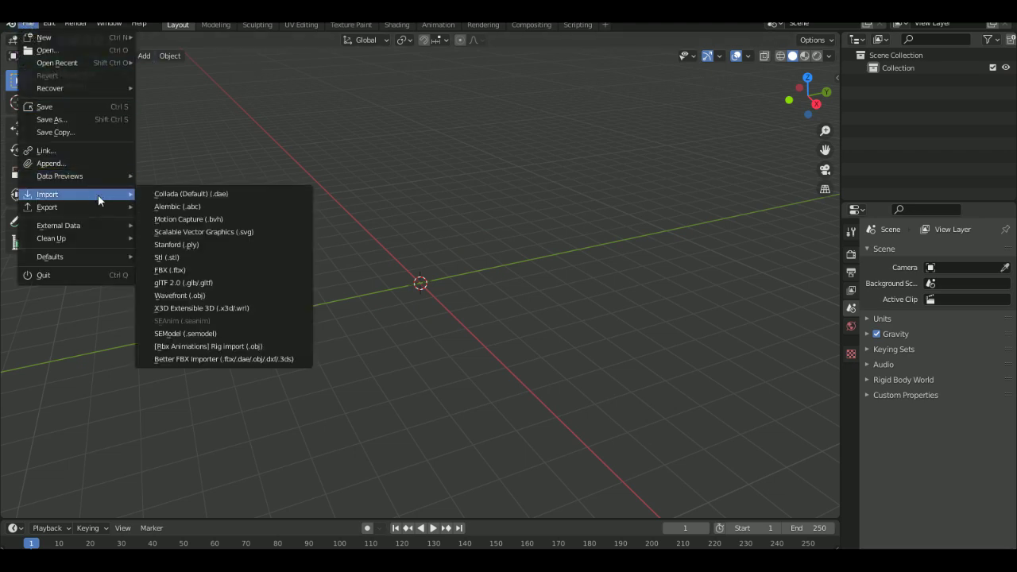
pyautogui.click(175, 270)
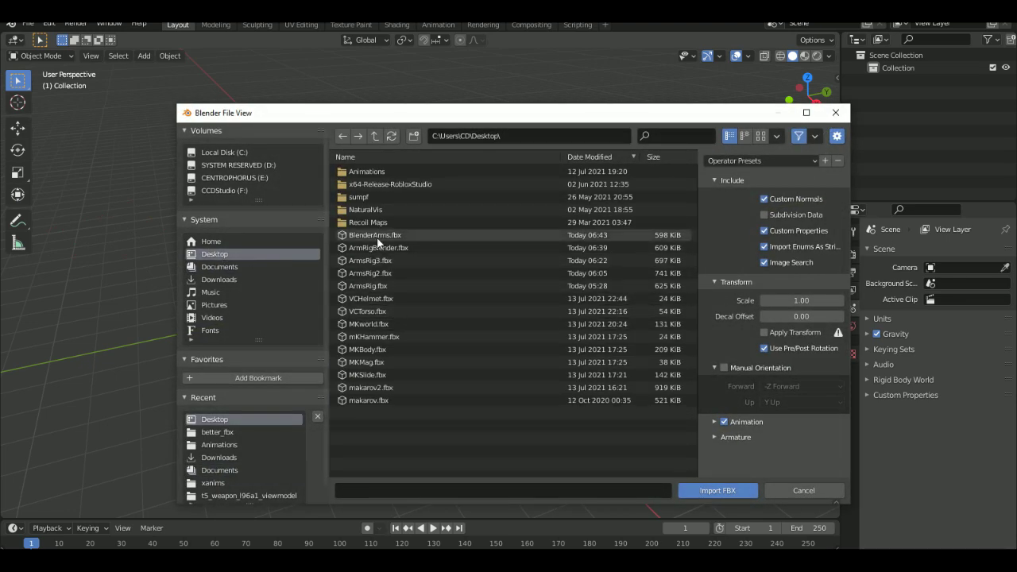
pyautogui.click(383, 285)
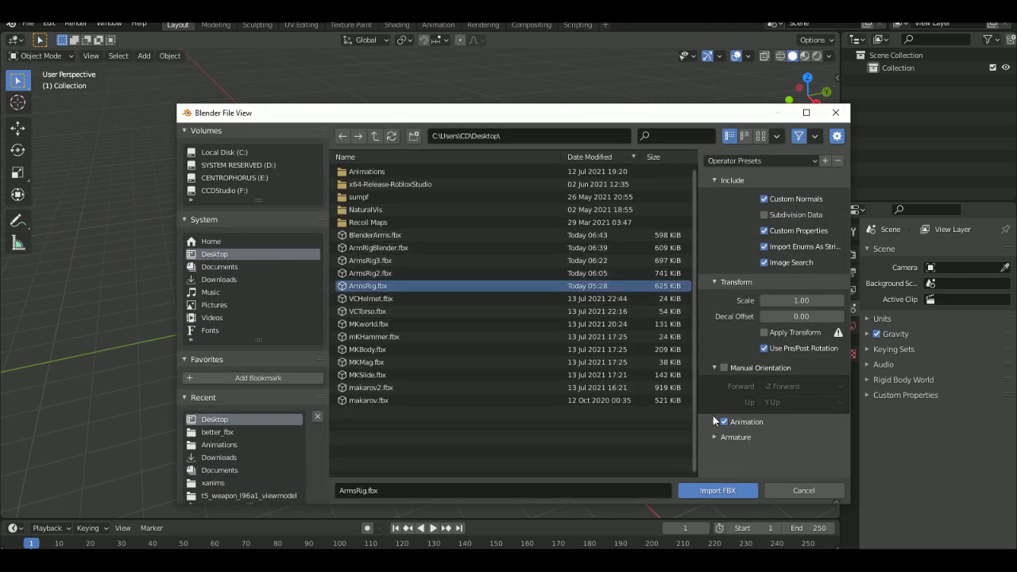
pyautogui.click(713, 490)
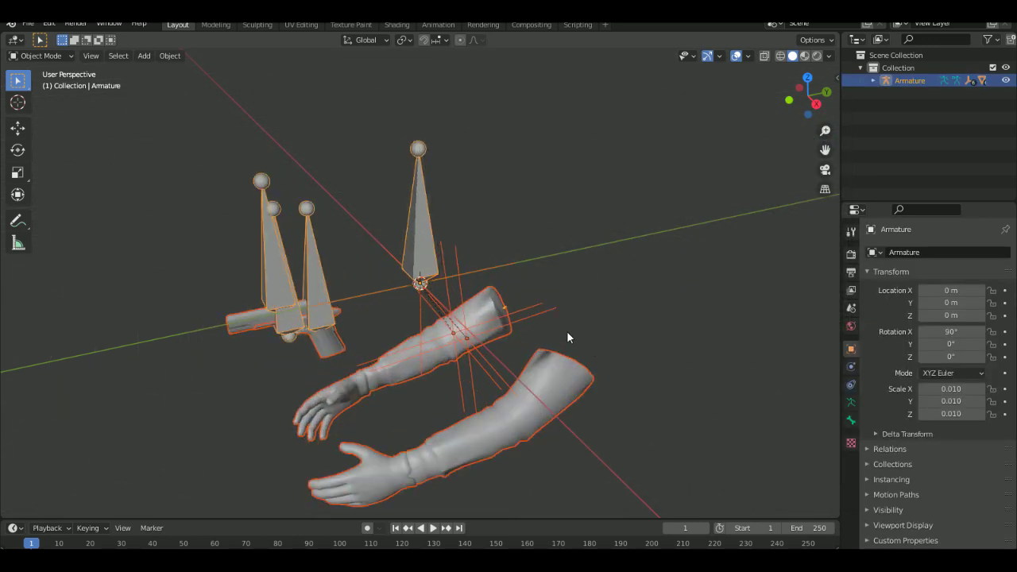
# Step: Inspect the imported arms rig and expand the Armature hierarchy down to the Shoulder bone
pyautogui.click(439, 214)
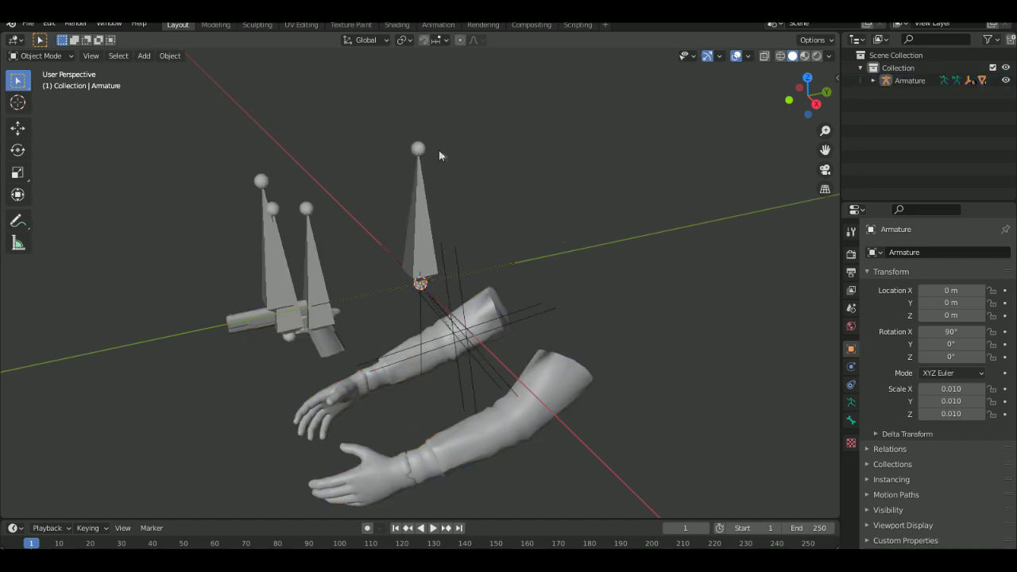
pyautogui.scroll(-1, 541, 246)
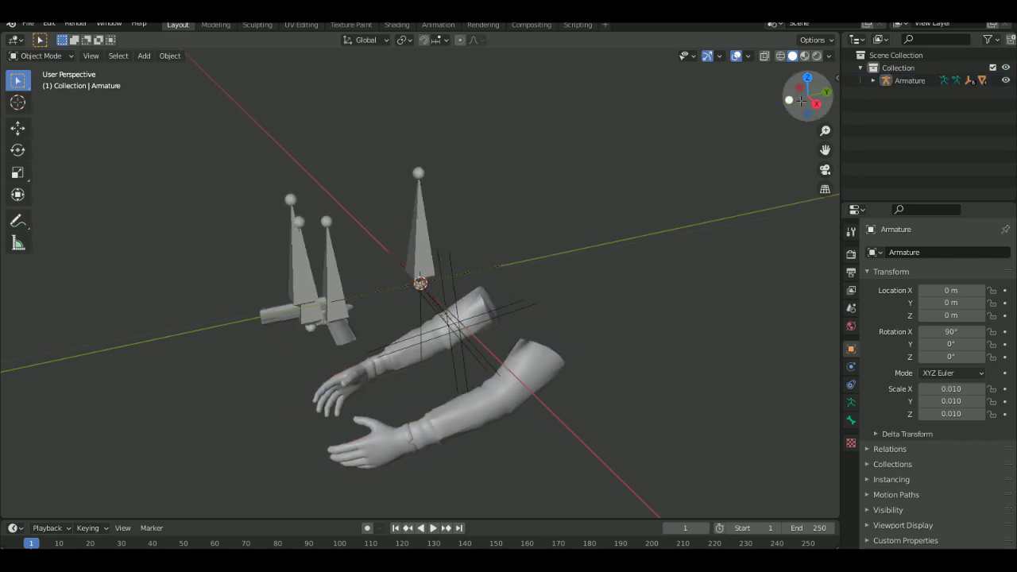
pyautogui.moveTo(801, 101); pyautogui.dragTo(754, 103)
pyautogui.click(873, 80)
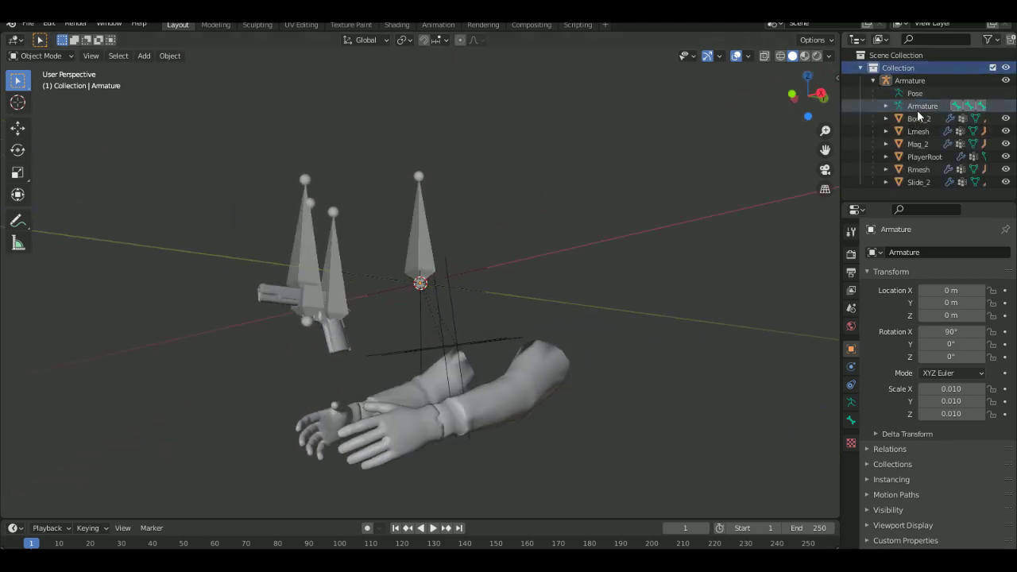
pyautogui.click(915, 108)
pyautogui.click(886, 106)
pyautogui.click(933, 131)
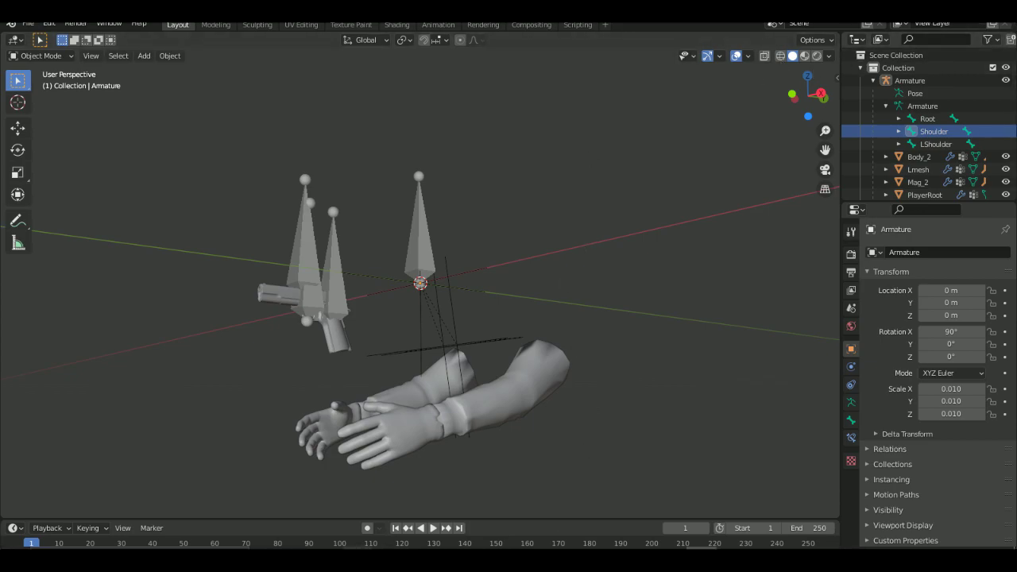
# Step: Switch to Chrome and view the Better Fbx Importer & Exporter product page on Blender Market
pyautogui.moveTo(359, 556)
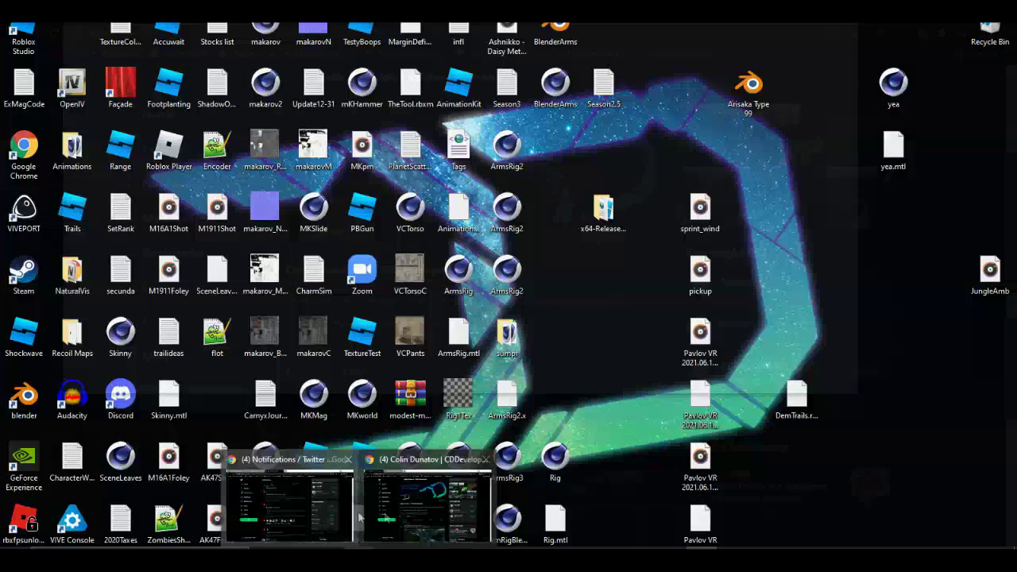
pyautogui.click(364, 512)
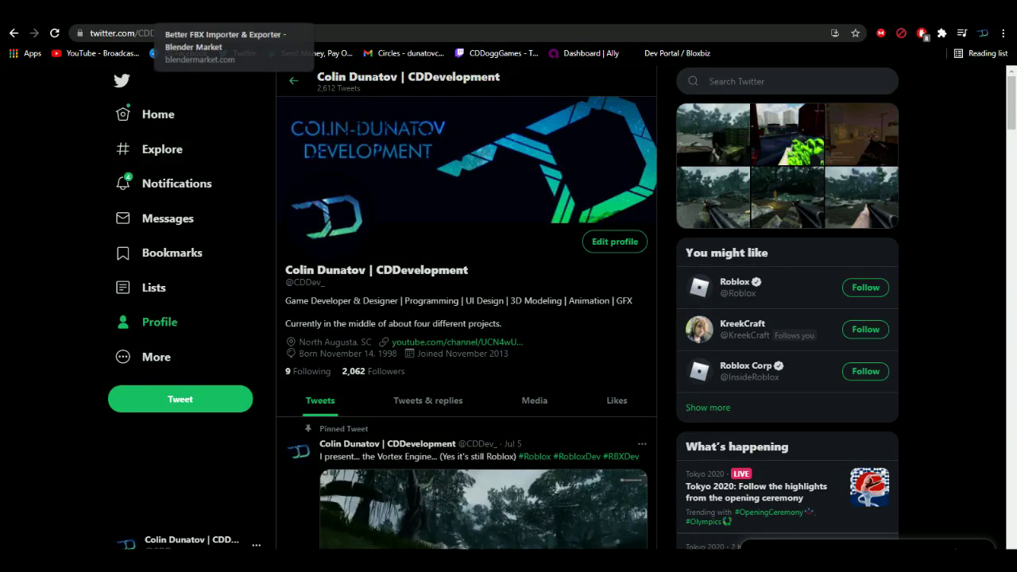
pyautogui.click(230, 11)
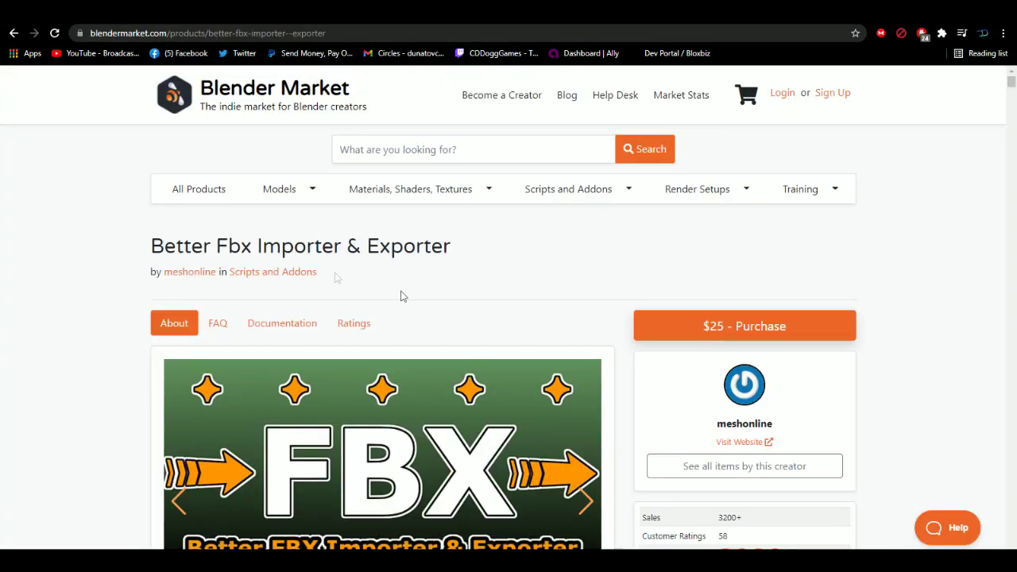
pyautogui.scroll(-1, 402, 294)
pyautogui.scroll(-2, 632, 218)
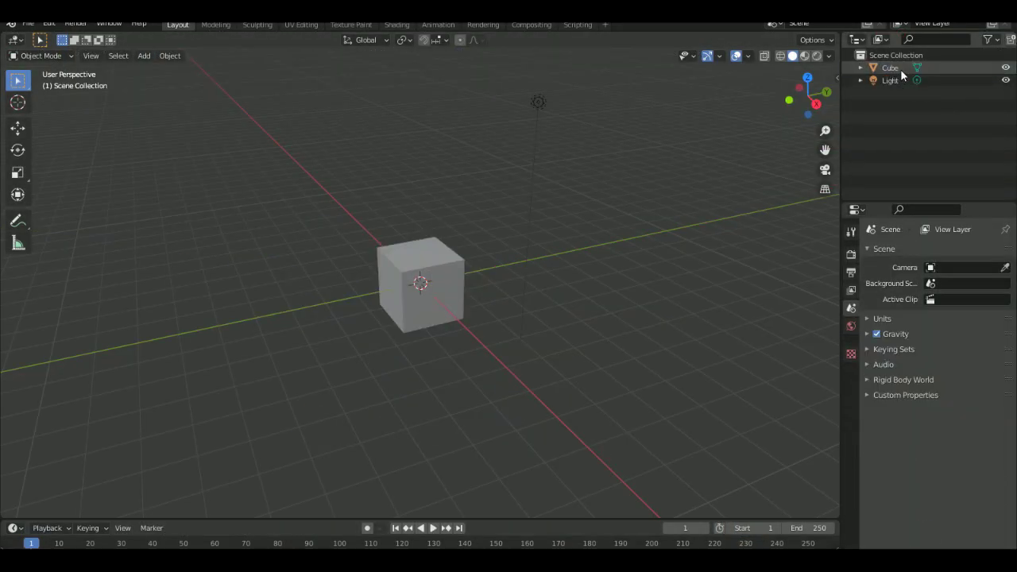
# Step: Delete the default cube and light from the new Blender scene
pyautogui.click(897, 69)
pyautogui.press('Delete')
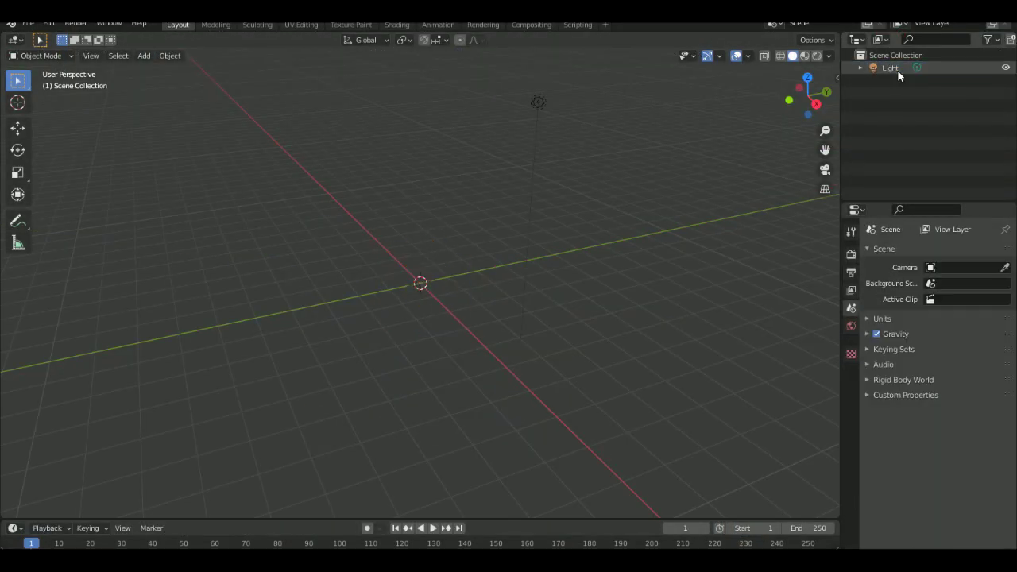
pyautogui.click(896, 69)
pyautogui.press('Delete')
# Step: Start a Better FBX import and choose ArmsRig.fbx from the Desktop
pyautogui.click(28, 24)
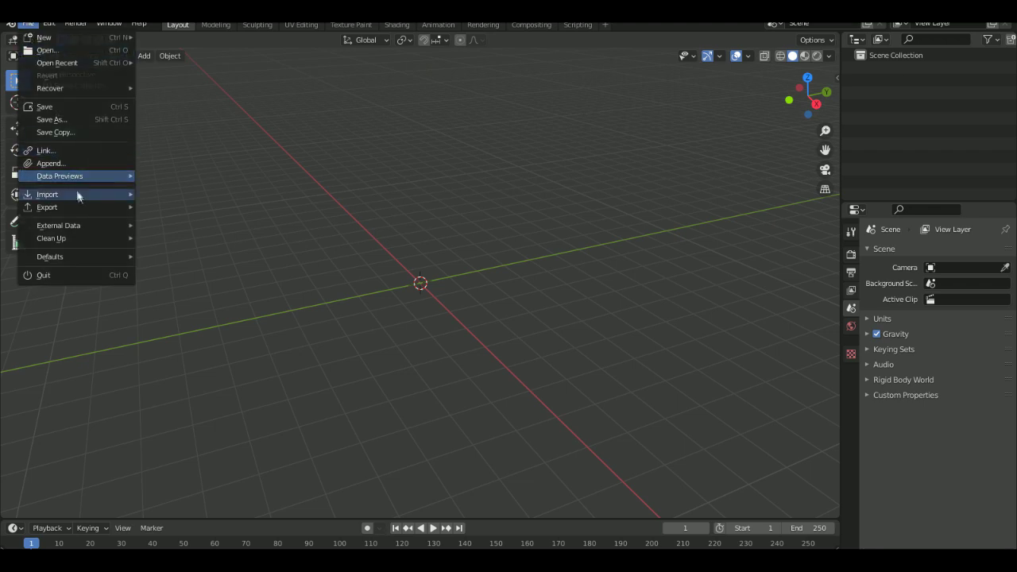
pyautogui.moveTo(78, 197)
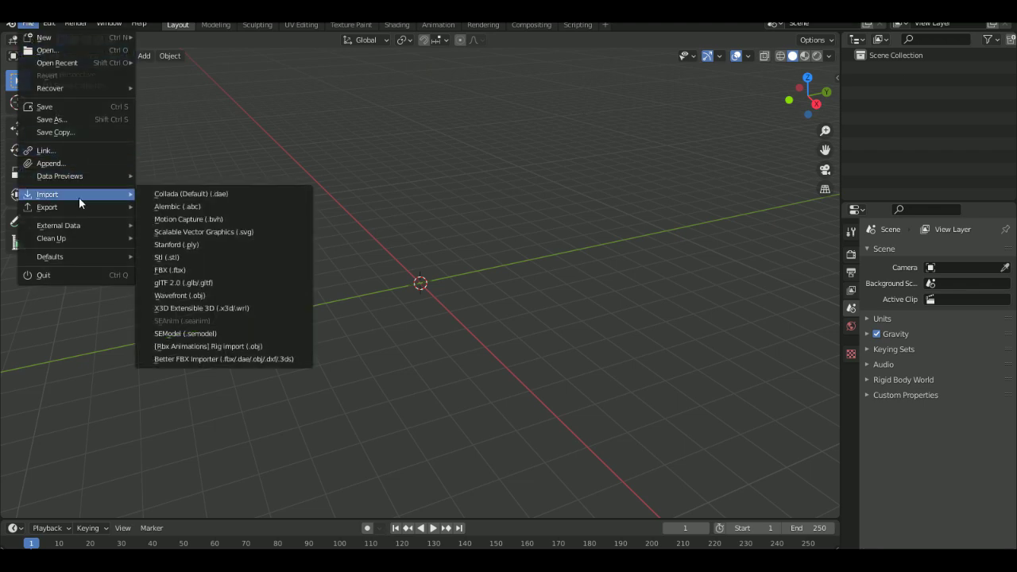
pyautogui.click(186, 358)
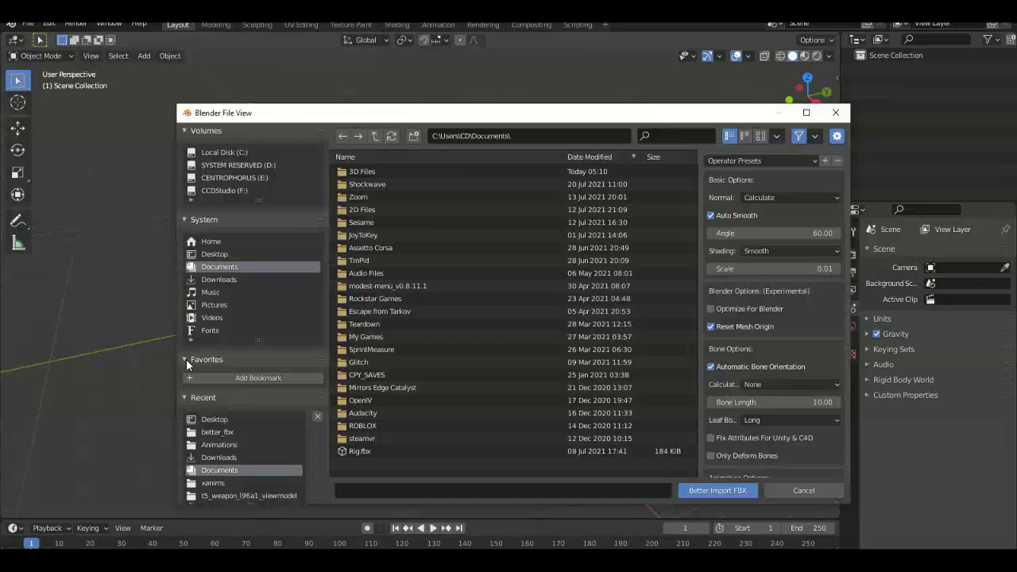
pyautogui.click(225, 253)
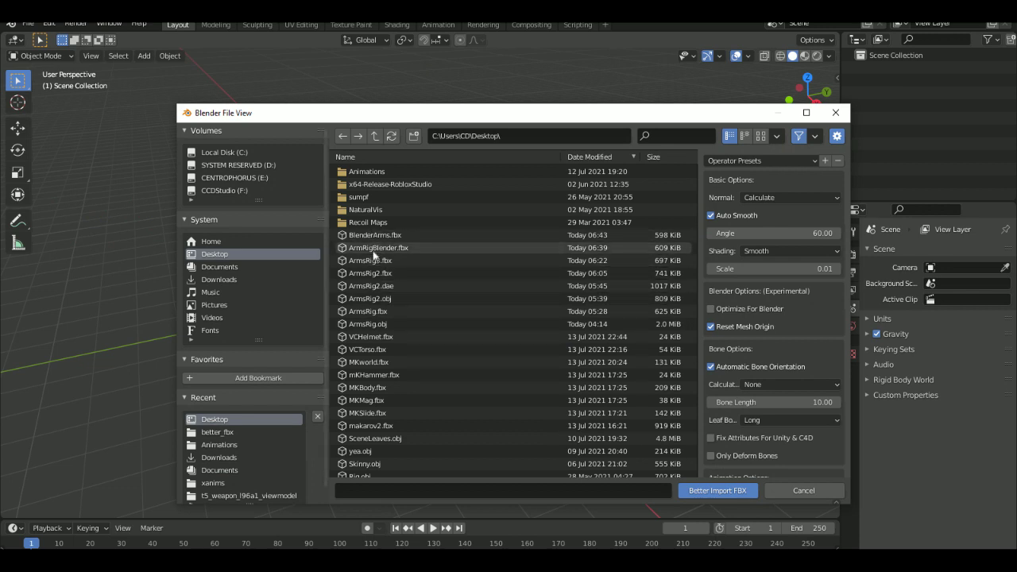
pyautogui.click(376, 311)
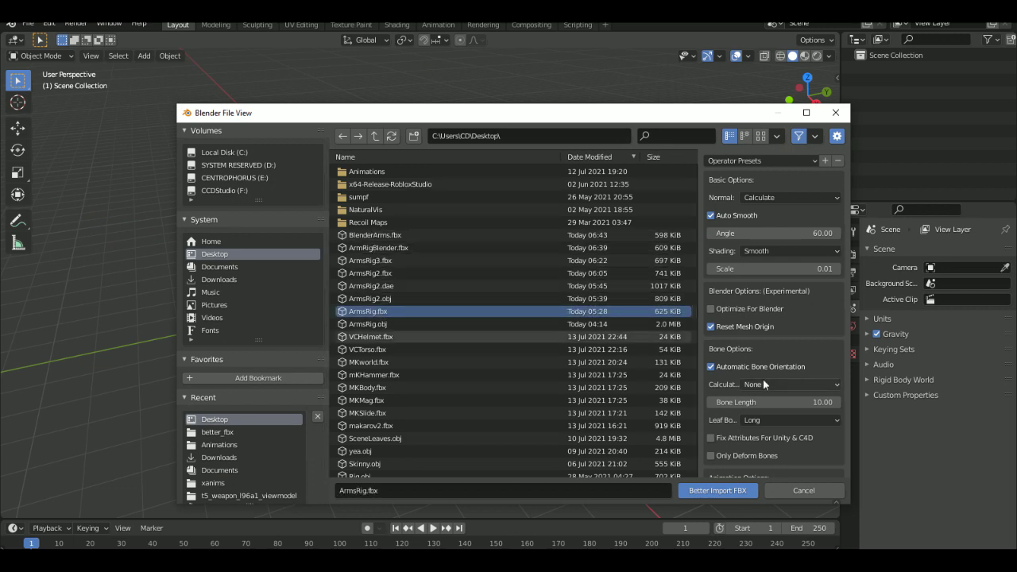
# Step: Import with Automatic Bone Orientation off, Bone Length 0, Fix Attributes For Unity & C4D and Only Deform Bones on, and Calculate Roll GLOBAL_POS_Z
pyautogui.click(711, 367)
pyautogui.moveTo(835, 402); pyautogui.dragTo(794, 402)
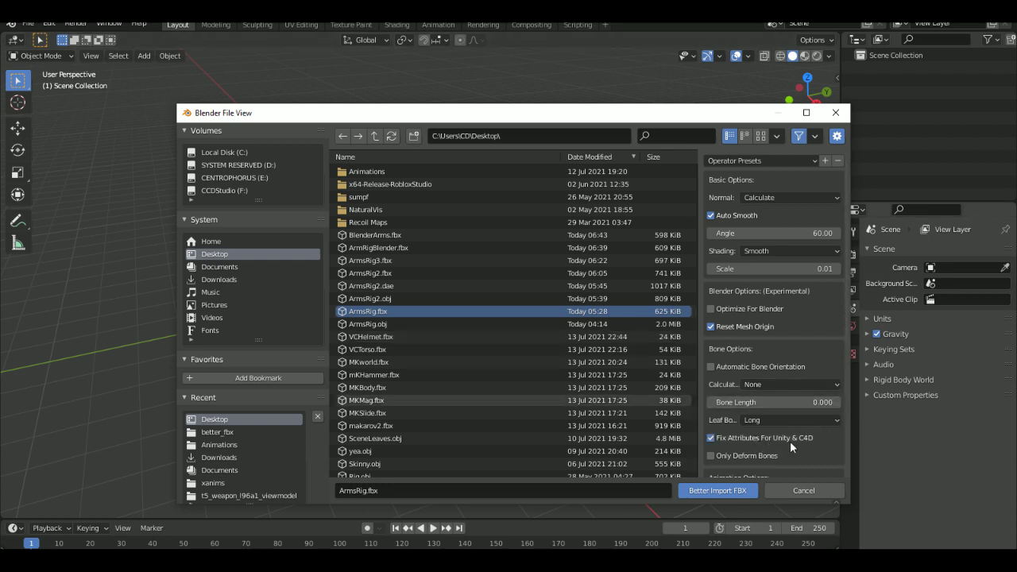
pyautogui.click(732, 456)
pyautogui.click(763, 385)
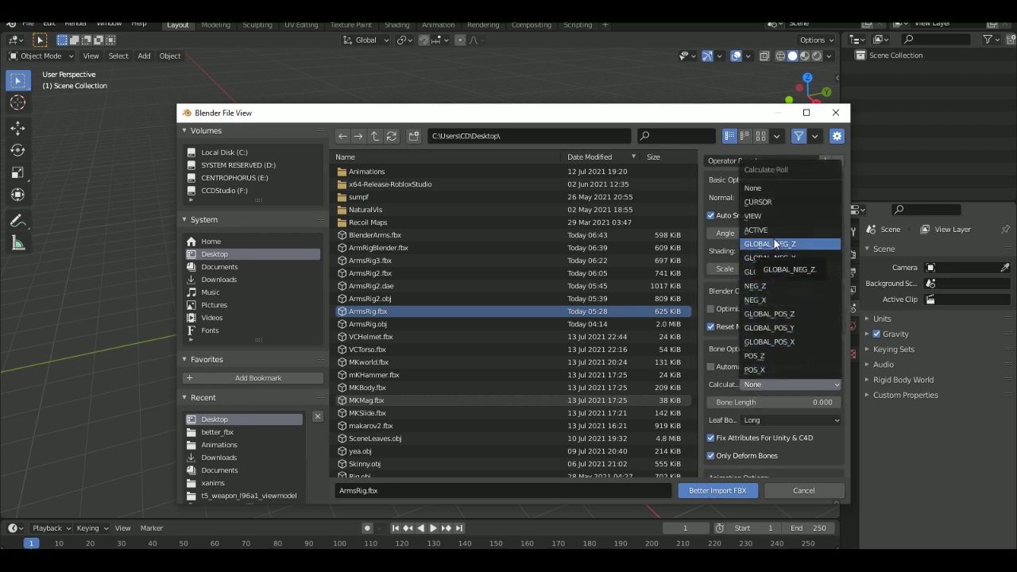
pyautogui.click(788, 314)
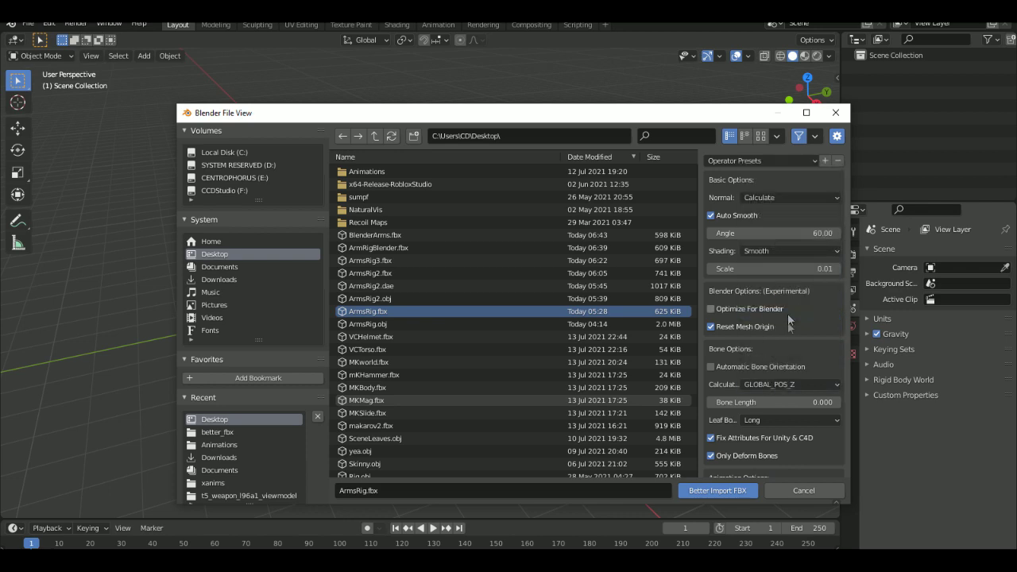
pyautogui.click(735, 489)
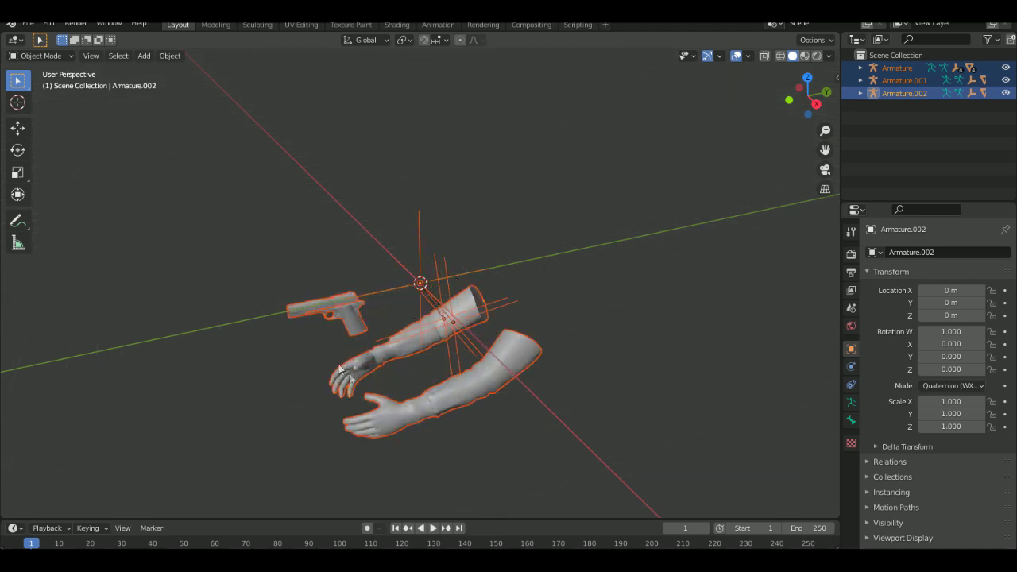
# Step: Export the imported arms and gun rig to Documents as untitled.fbx with the standard FBX exporter, keeping the default options
pyautogui.scroll(2, 392, 369)
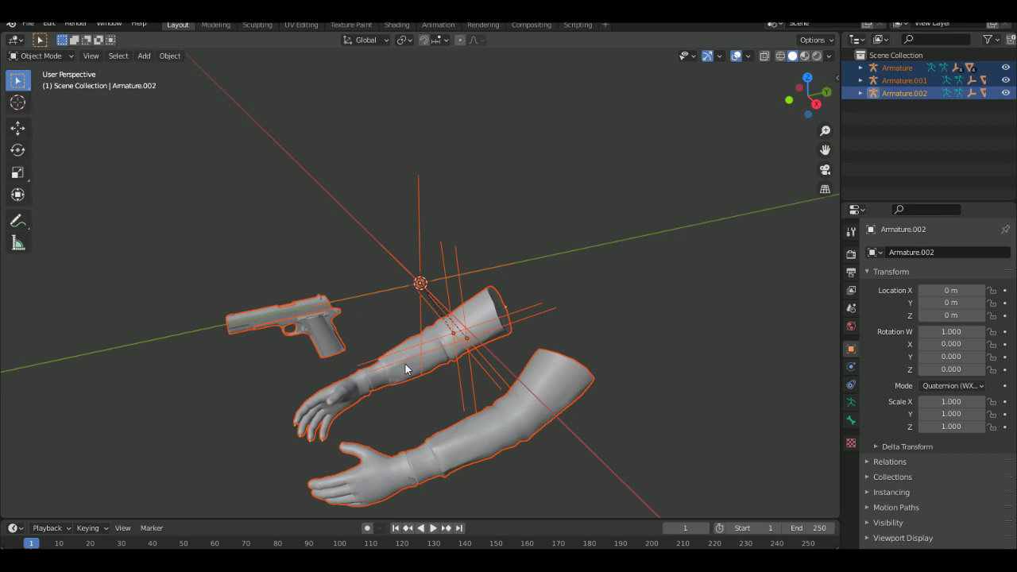
pyautogui.click(675, 261)
pyautogui.moveTo(802, 100); pyautogui.dragTo(806, 119)
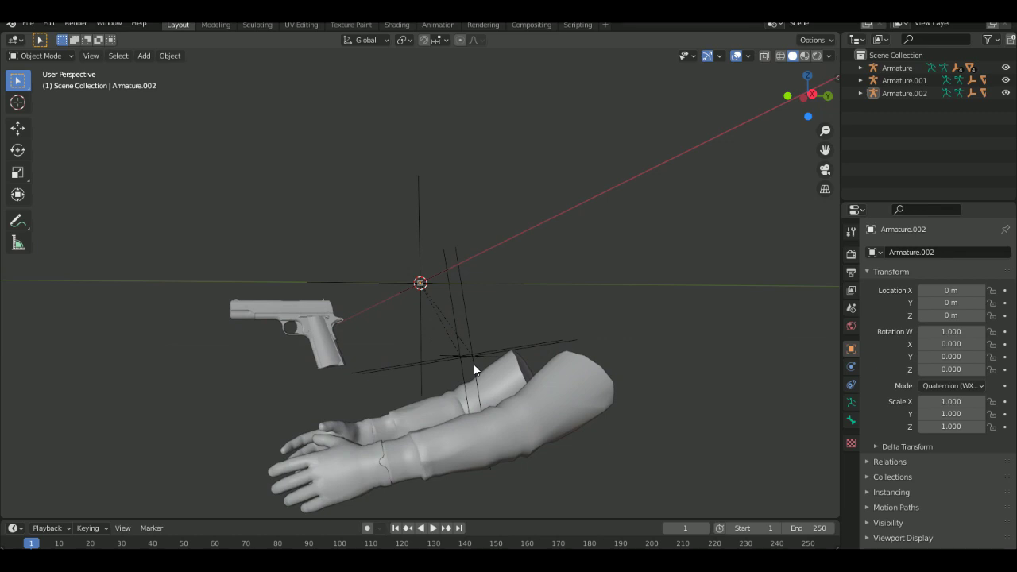
pyautogui.click(35, 30)
pyautogui.moveTo(97, 207)
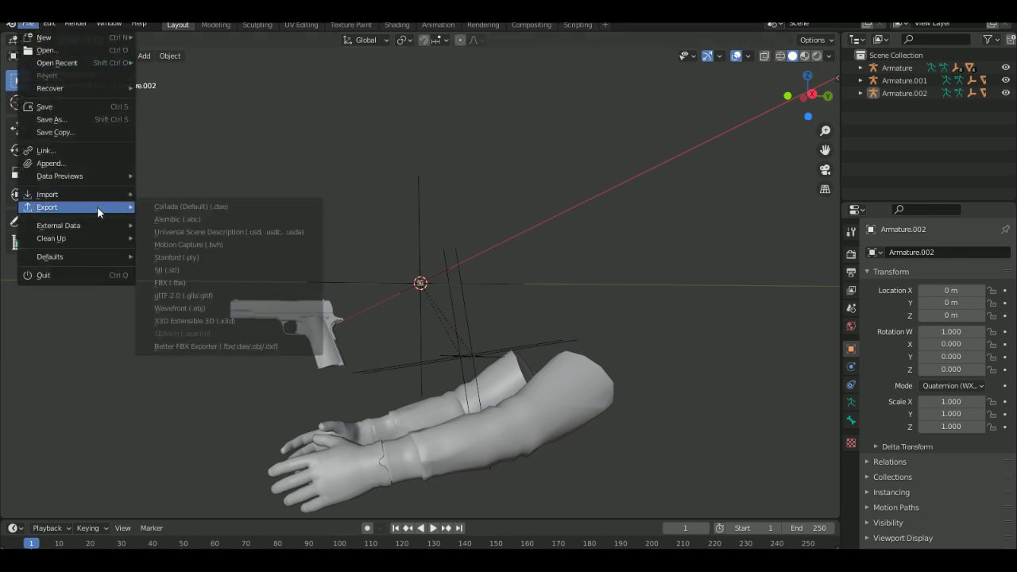
pyautogui.click(170, 283)
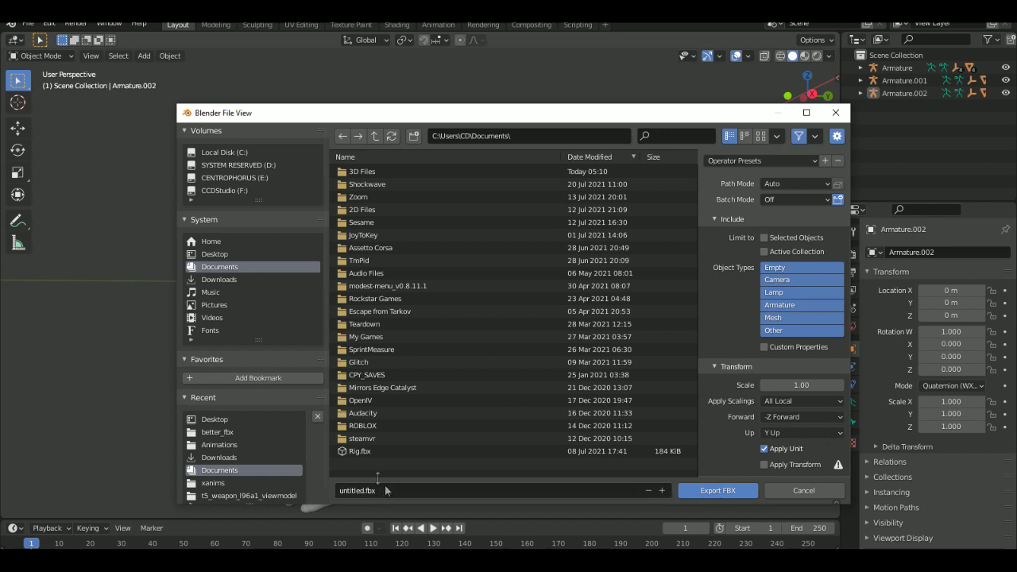
pyautogui.click(718, 490)
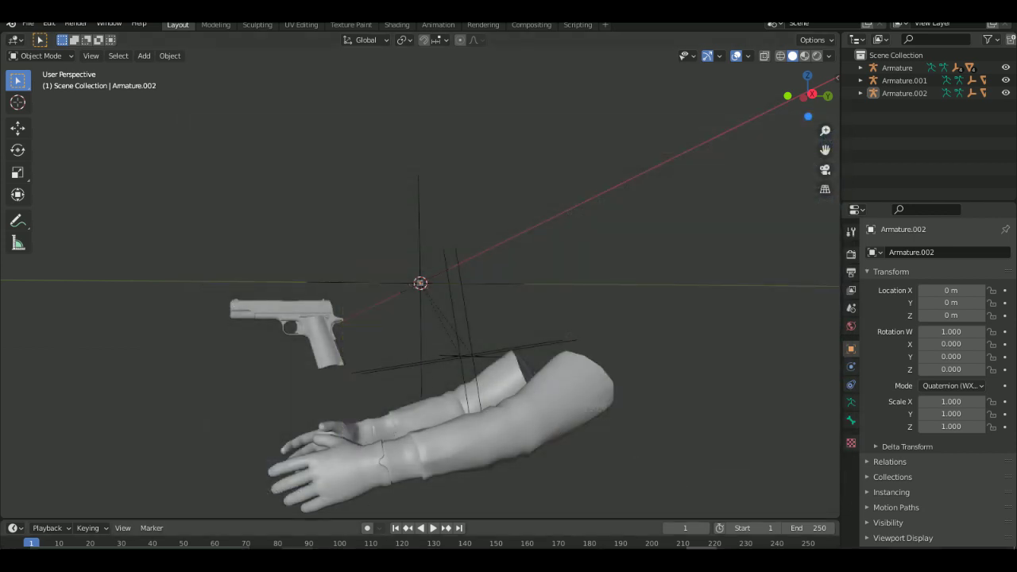
pyautogui.click(313, 529)
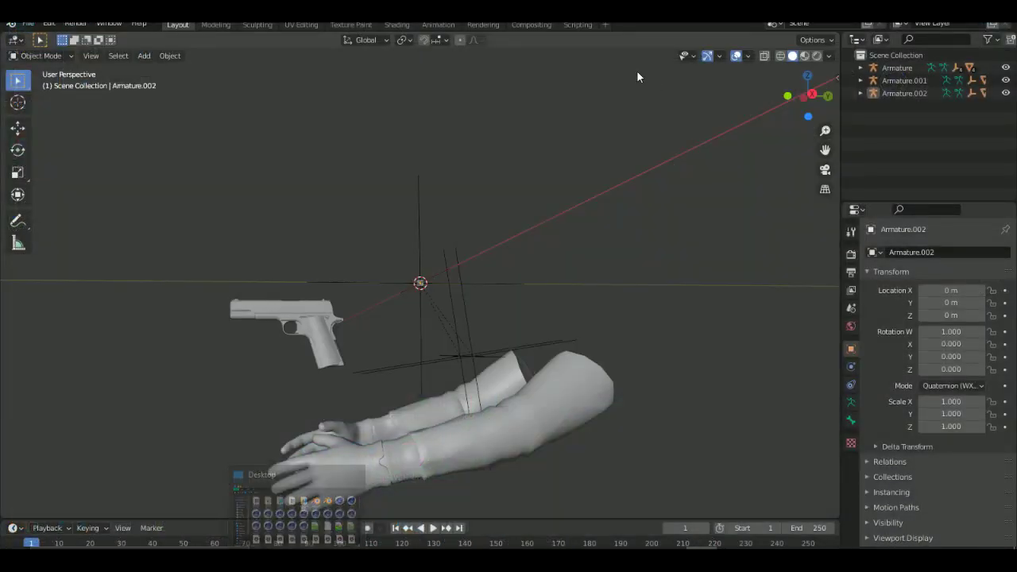
# Step: Delete all the imported armatures, meshes and Skin empties to leave the scene empty
pyautogui.click(904, 66)
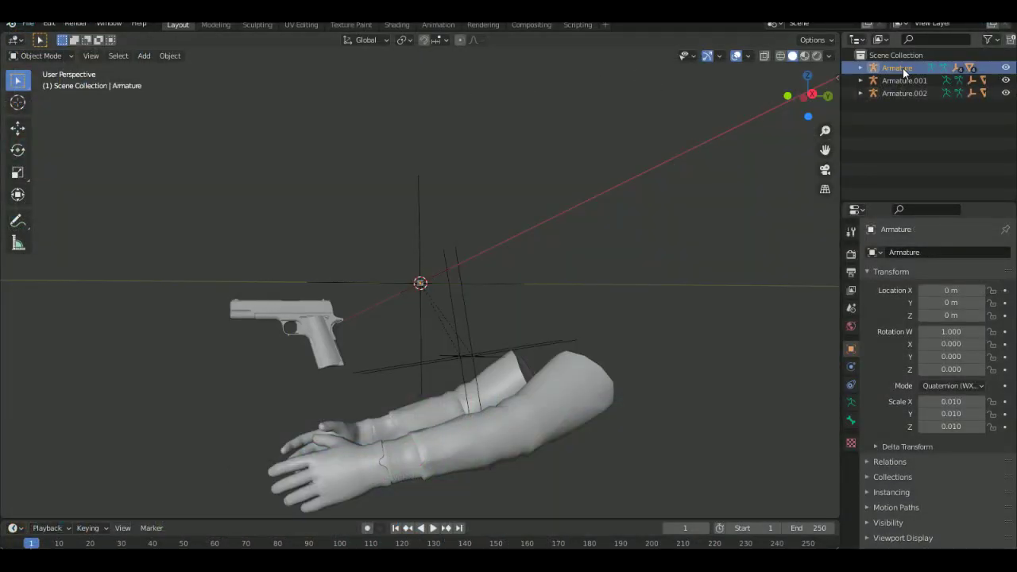
pyautogui.press('x')
pyautogui.click(900, 67)
pyautogui.press('x')
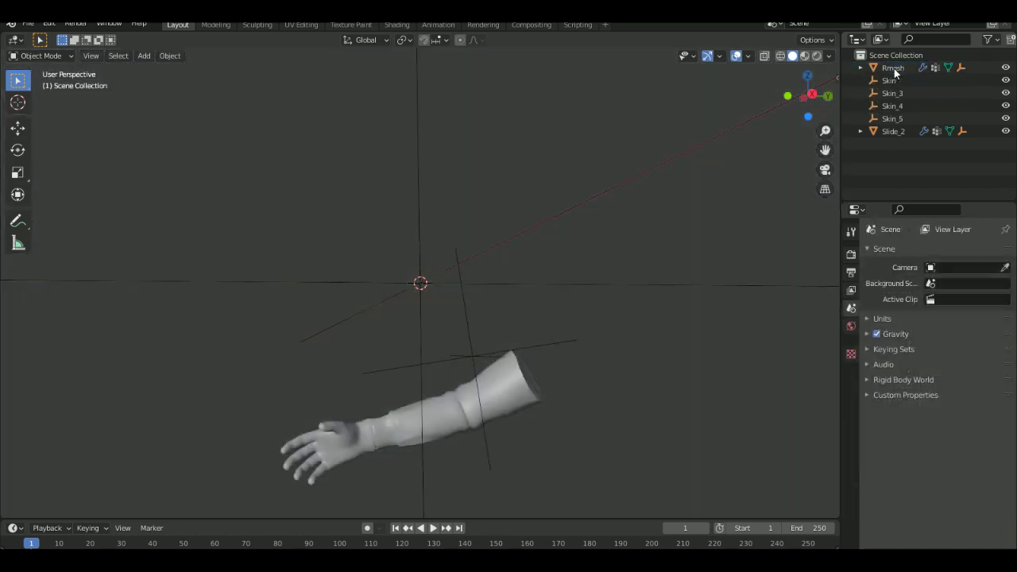
pyautogui.click(898, 69)
pyautogui.press('x')
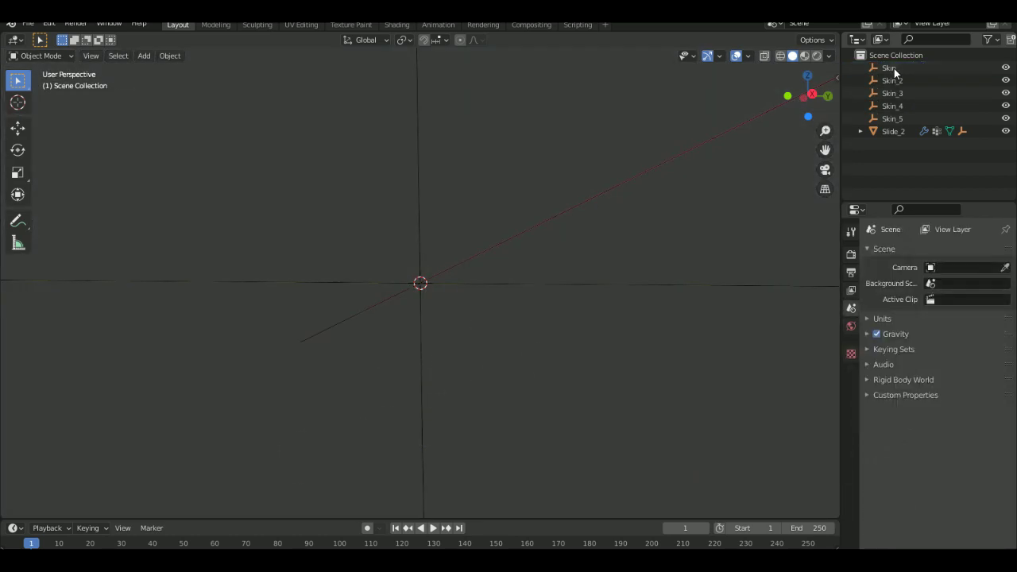
pyautogui.click(896, 69)
pyautogui.press('x')
pyautogui.click(893, 68)
pyautogui.press('x')
pyautogui.click(893, 69)
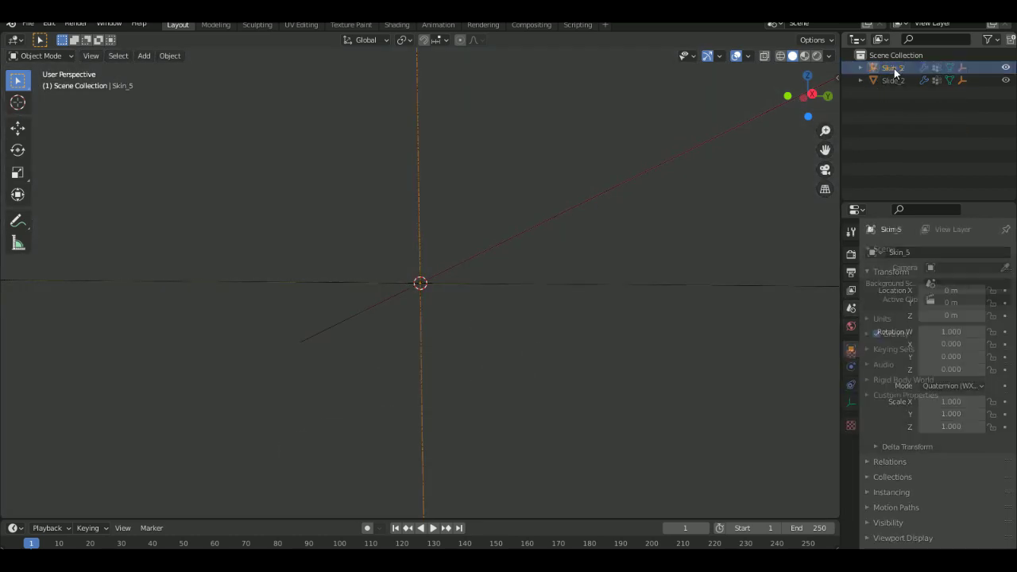
pyautogui.press('x')
pyautogui.click(893, 69)
pyautogui.press('x')
pyautogui.click(894, 69)
pyautogui.press('x')
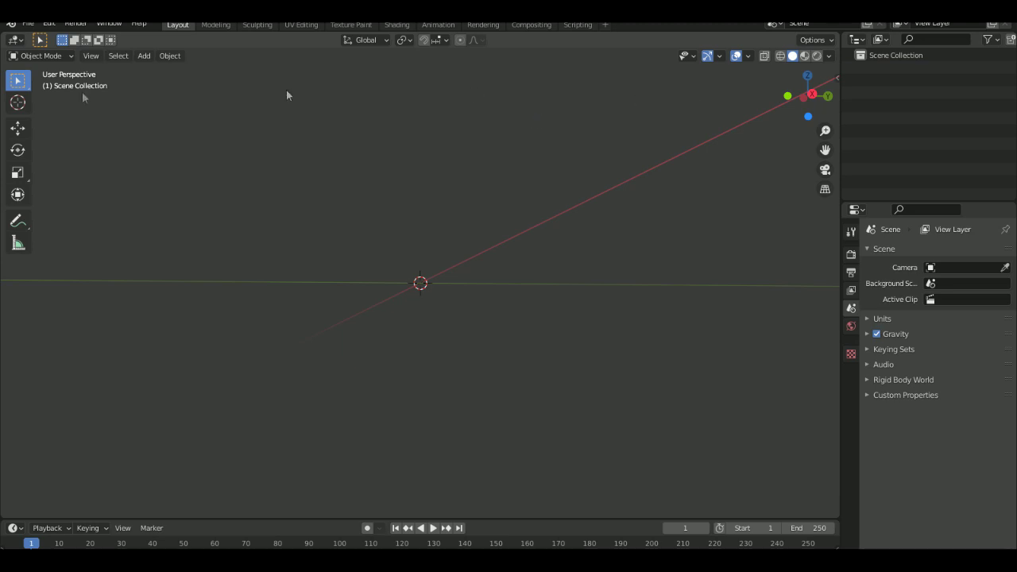
# Step: Import untitled.fbx from Documents with the standard FBX importer, keeping the default options
pyautogui.click(29, 23)
pyautogui.moveTo(65, 193)
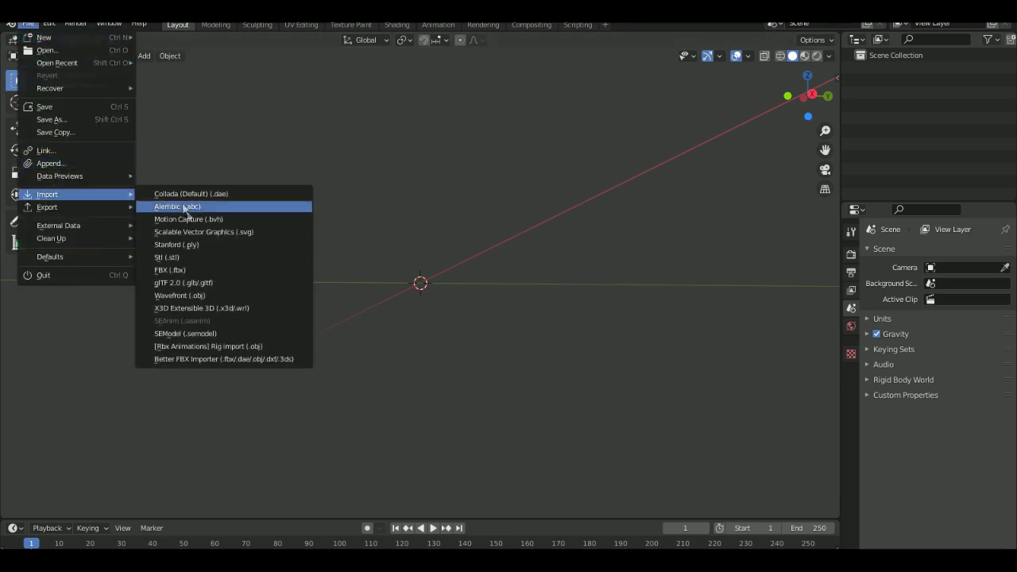
pyautogui.click(185, 270)
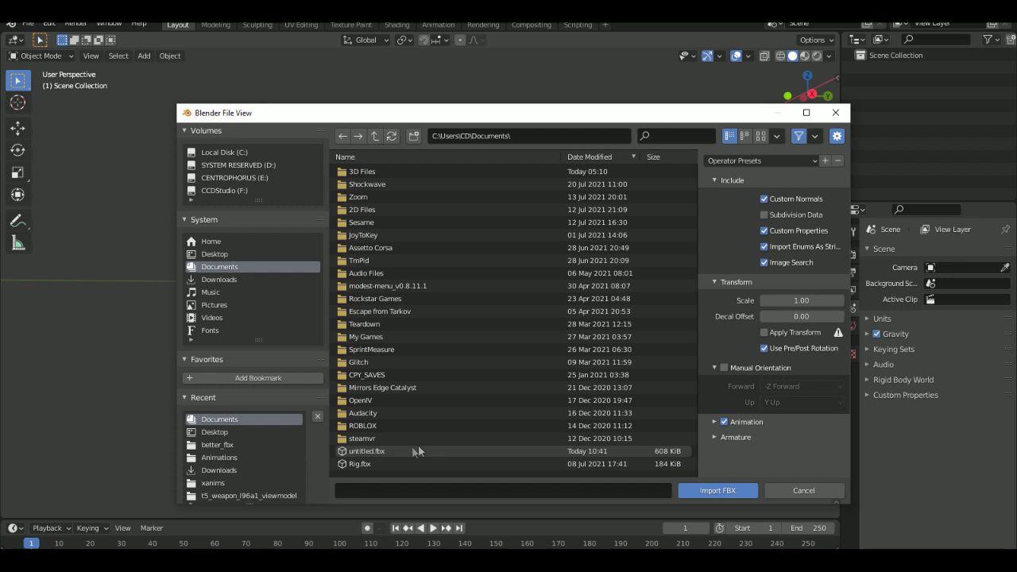
pyautogui.click(367, 451)
pyautogui.click(718, 490)
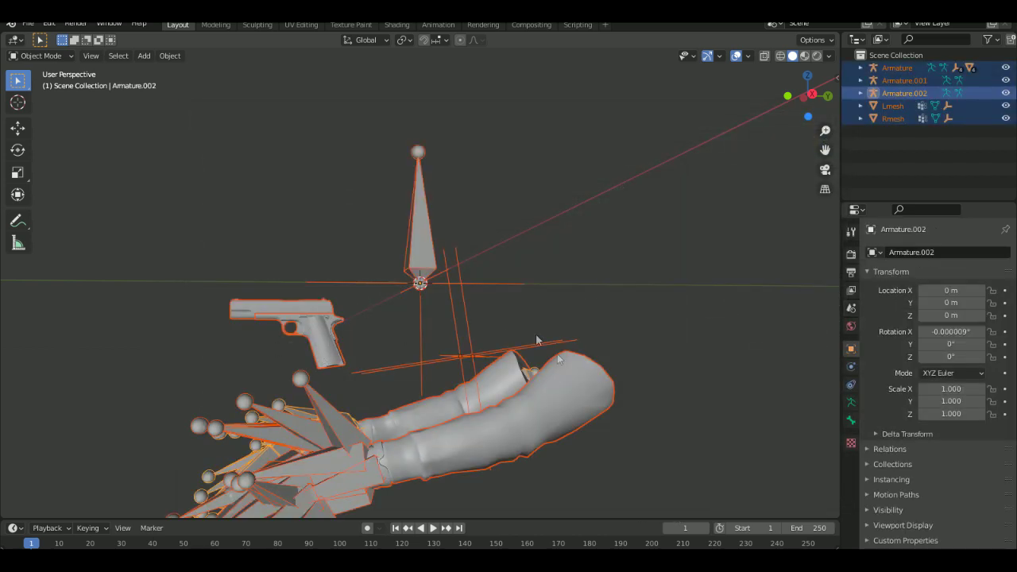